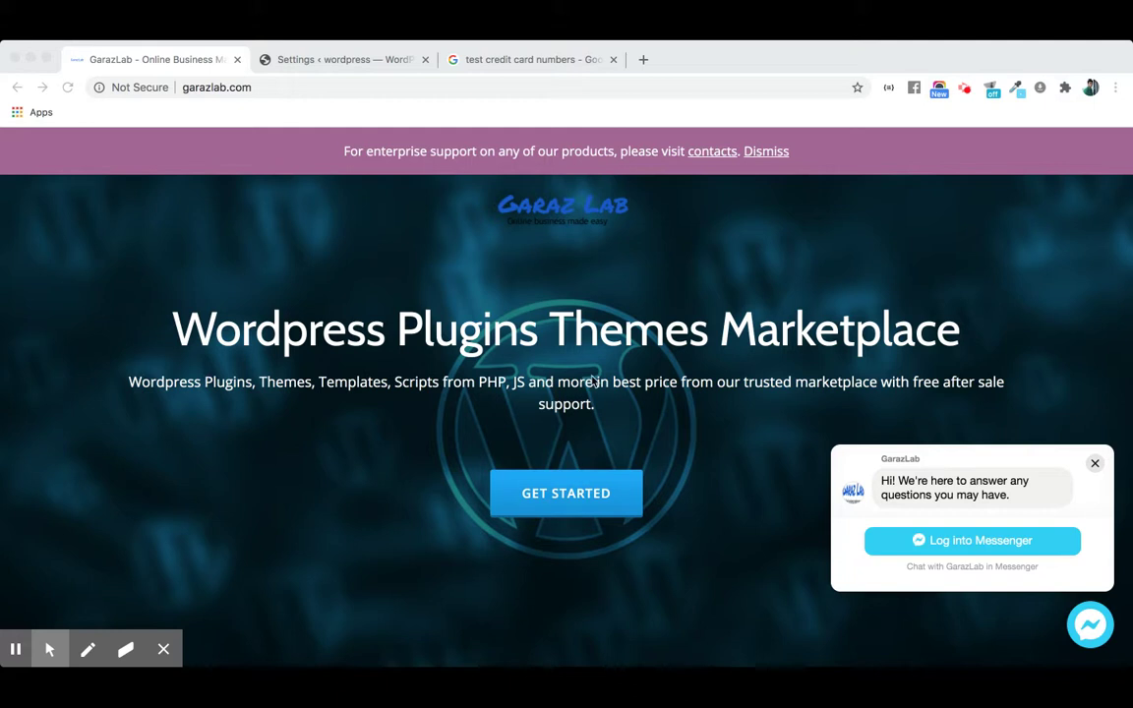
Open the Garaz Lab shop from the home page and go to page 2 of the product listing.
{"action": "left_click", "coordinate": [580, 494]}
{"action": "left_click", "coordinate": [580, 494]}
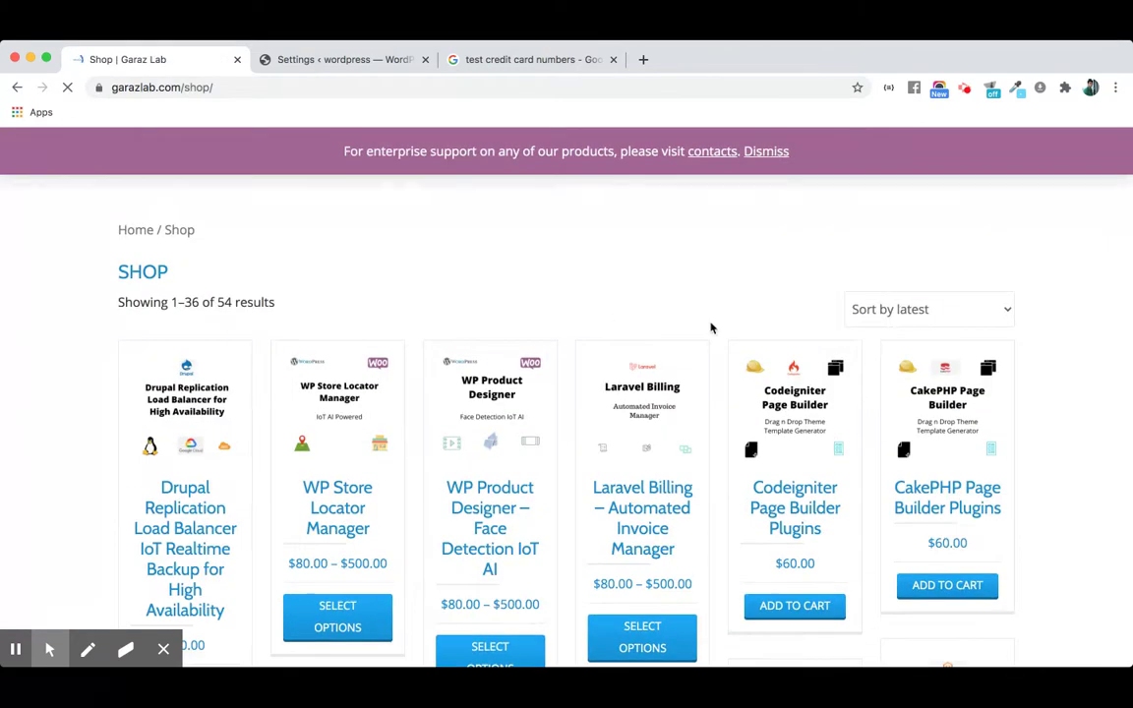
{"action": "scroll", "coordinate": [712, 327], "scroll_direction": "down", "scroll_amount": 15}
{"action": "scroll", "coordinate": [712, 328], "scroll_direction": "up", "scroll_amount": 3}
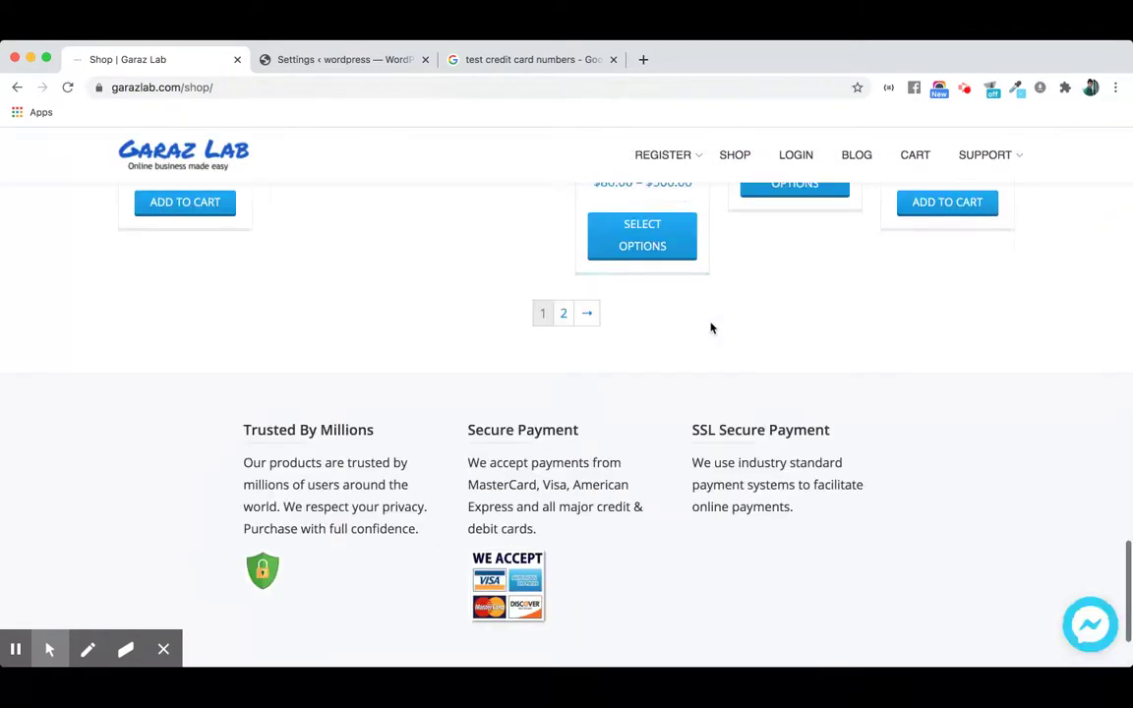
{"action": "scroll", "coordinate": [712, 327], "scroll_direction": "up", "scroll_amount": 1}
{"action": "left_click", "coordinate": [563, 387]}
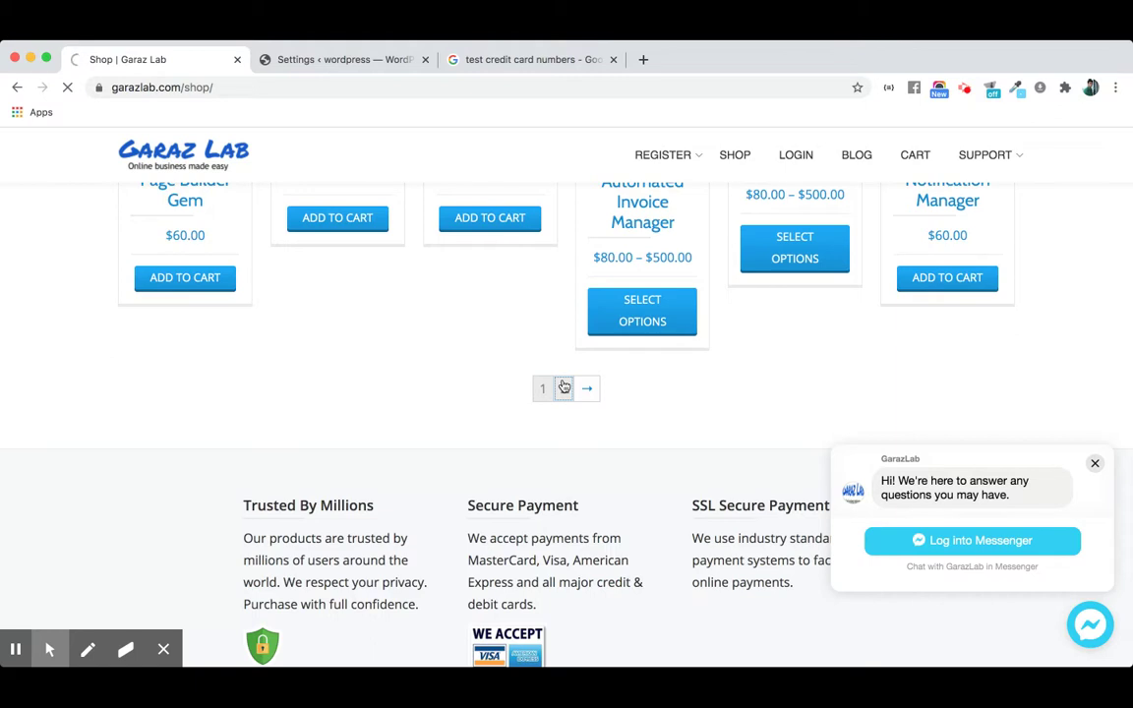
Find the WP Mikrotik IoT Plugin for Realtime Network Management and review its product description and purchase options.
{"action": "scroll", "coordinate": [563, 387], "scroll_direction": "down", "scroll_amount": 10}
{"action": "scroll", "coordinate": [563, 387], "scroll_direction": "down", "scroll_amount": 2}
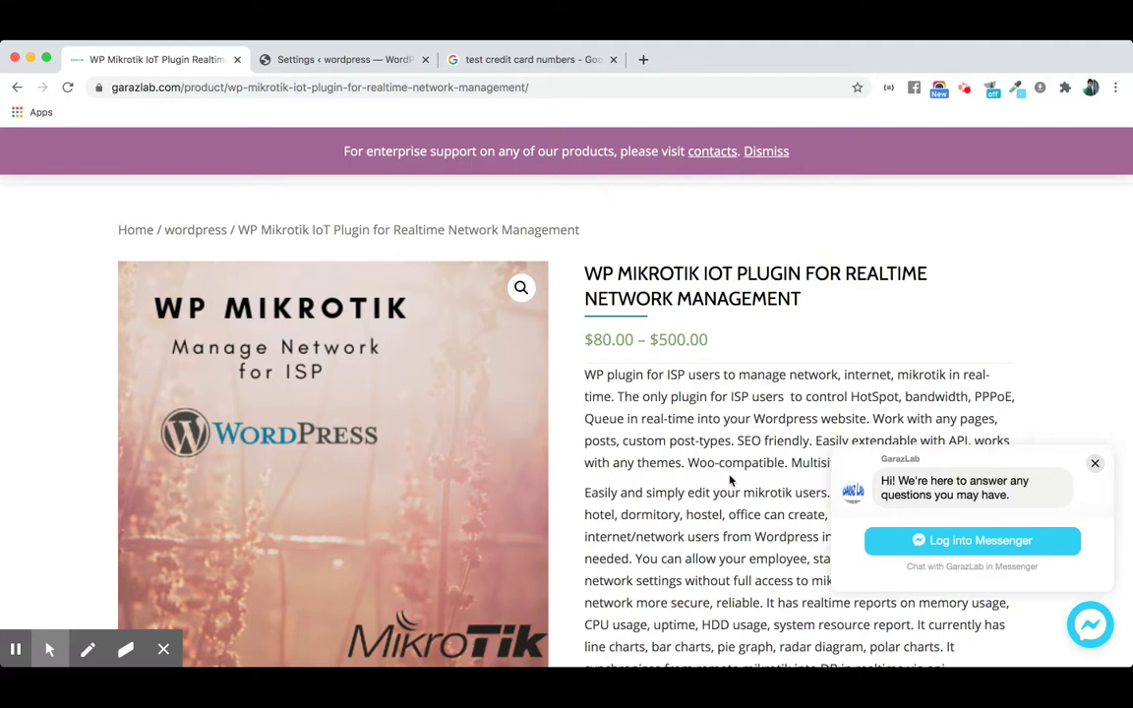
{"action": "scroll", "coordinate": [730, 480], "scroll_direction": "down", "scroll_amount": 1}
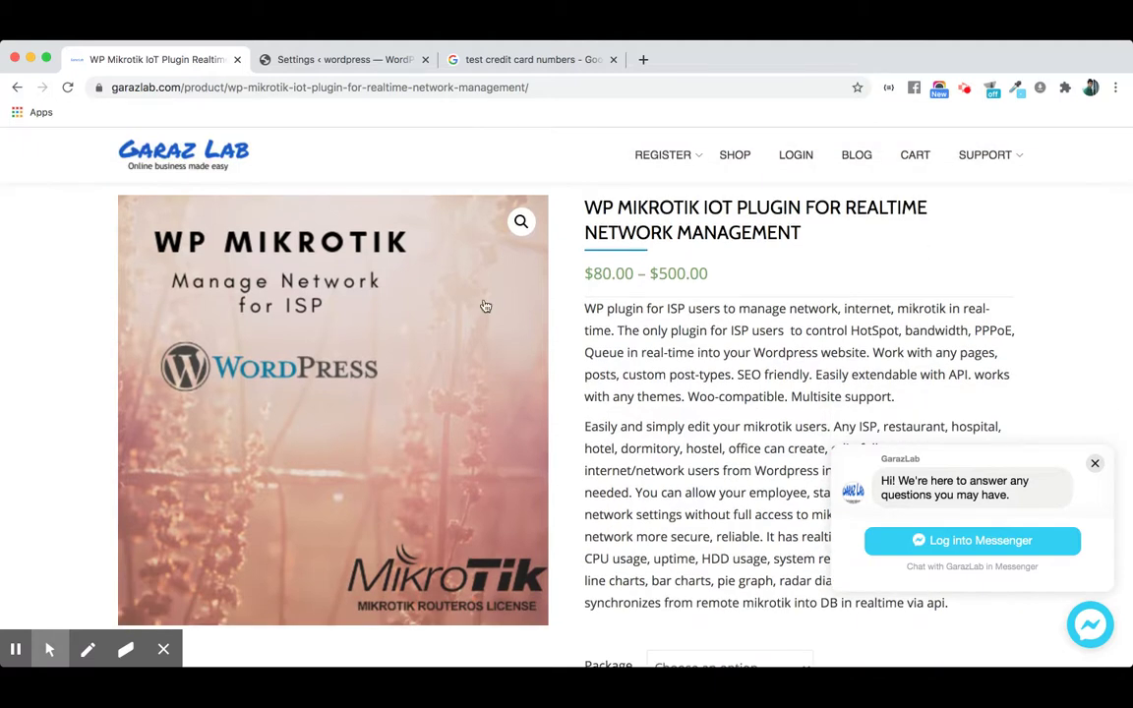
{"action": "scroll", "coordinate": [573, 442], "scroll_direction": "down", "scroll_amount": 3}
{"action": "scroll", "coordinate": [573, 442], "scroll_direction": "down", "scroll_amount": 3}
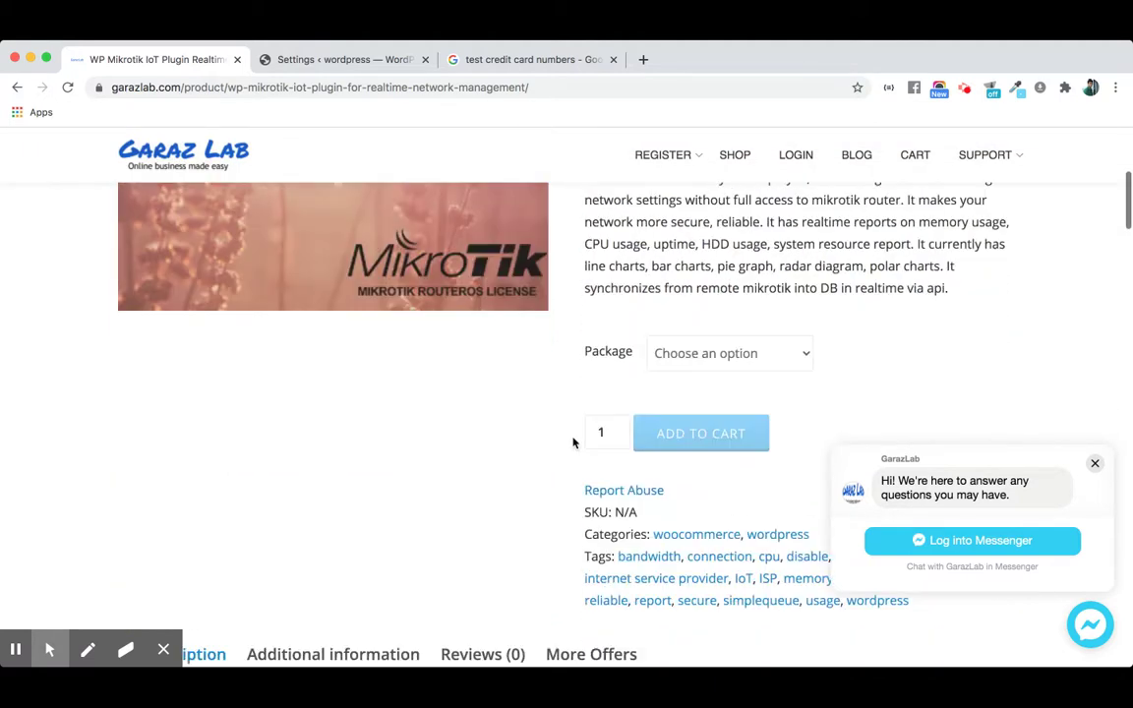
Switch to the WordPress admin's WP Mikrotik payment settings, review the gateway fields and enable BrainTree.
{"action": "left_click", "coordinate": [372, 63]}
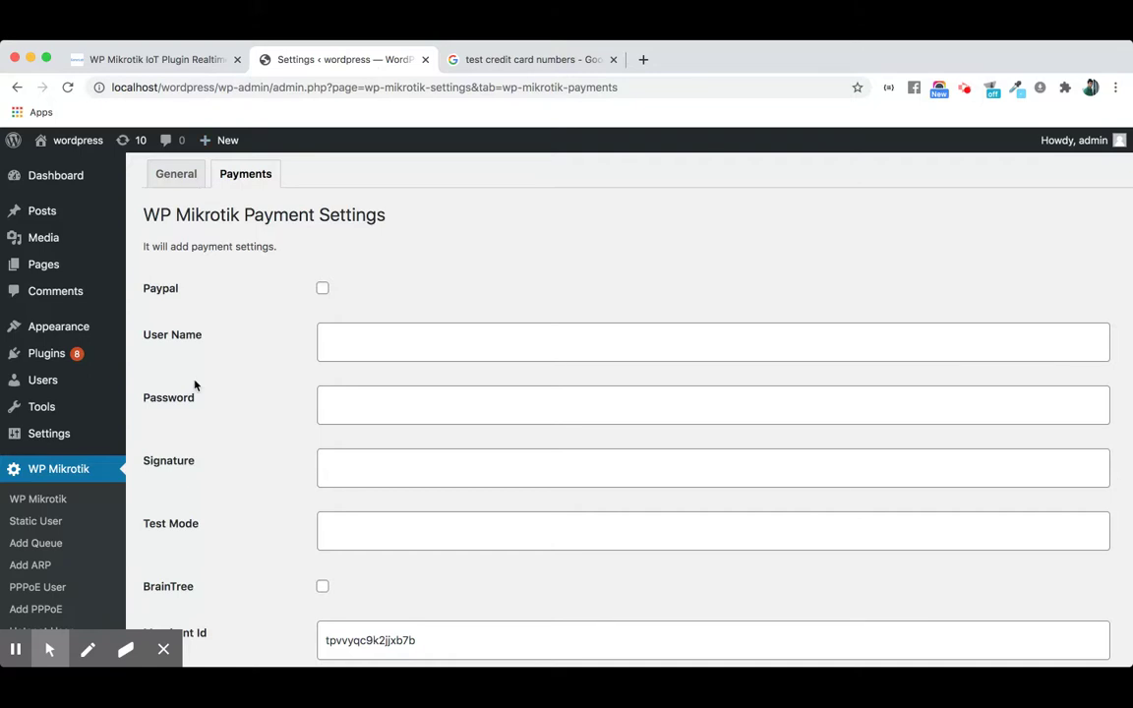
{"action": "scroll", "coordinate": [195, 386], "scroll_direction": "down", "scroll_amount": 3}
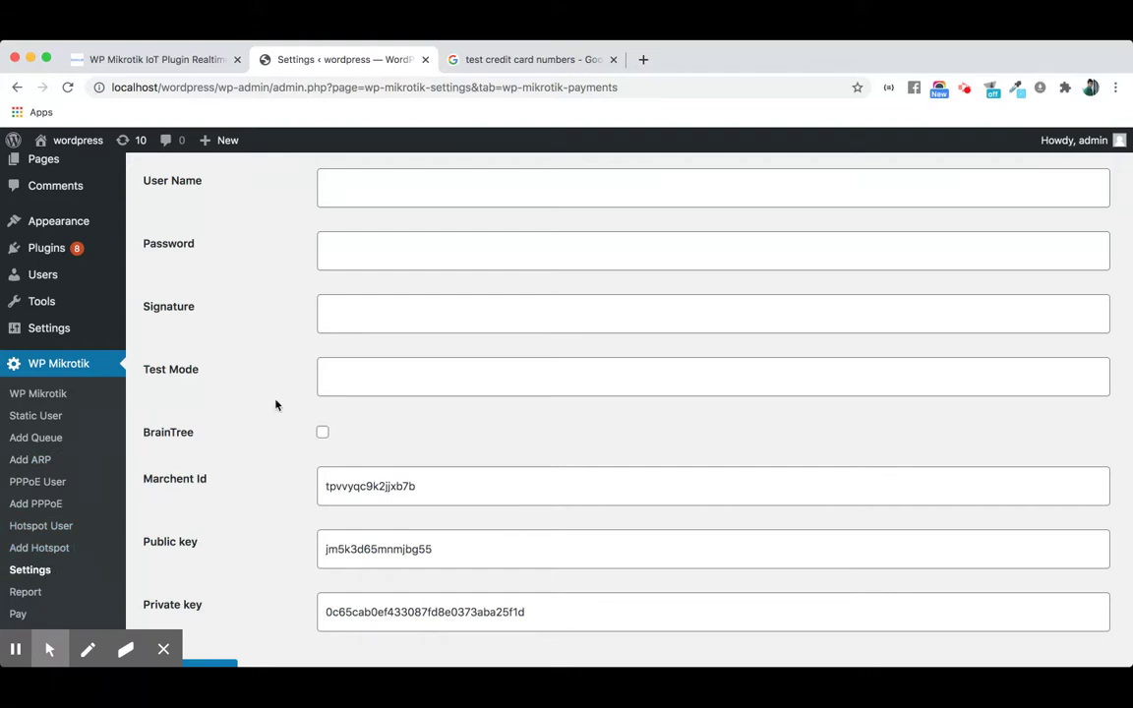
{"action": "scroll", "coordinate": [276, 402], "scroll_direction": "up", "scroll_amount": 3}
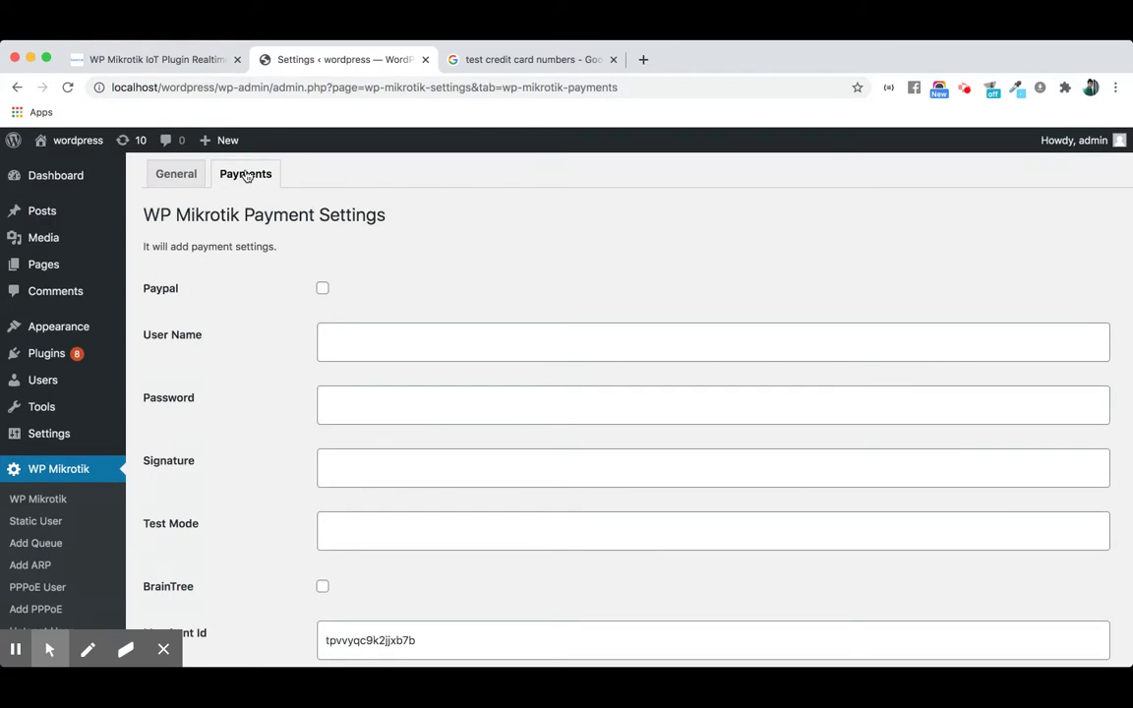
{"action": "scroll", "coordinate": [210, 457], "scroll_direction": "down", "scroll_amount": 5}
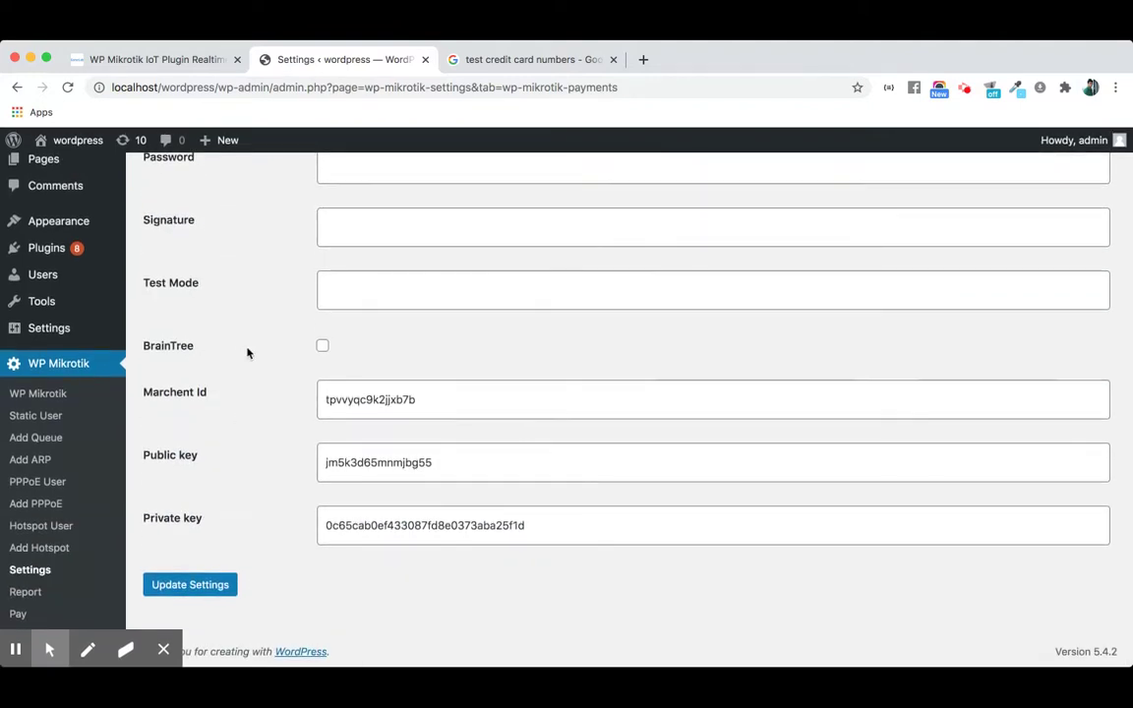
{"action": "left_click", "coordinate": [323, 346]}
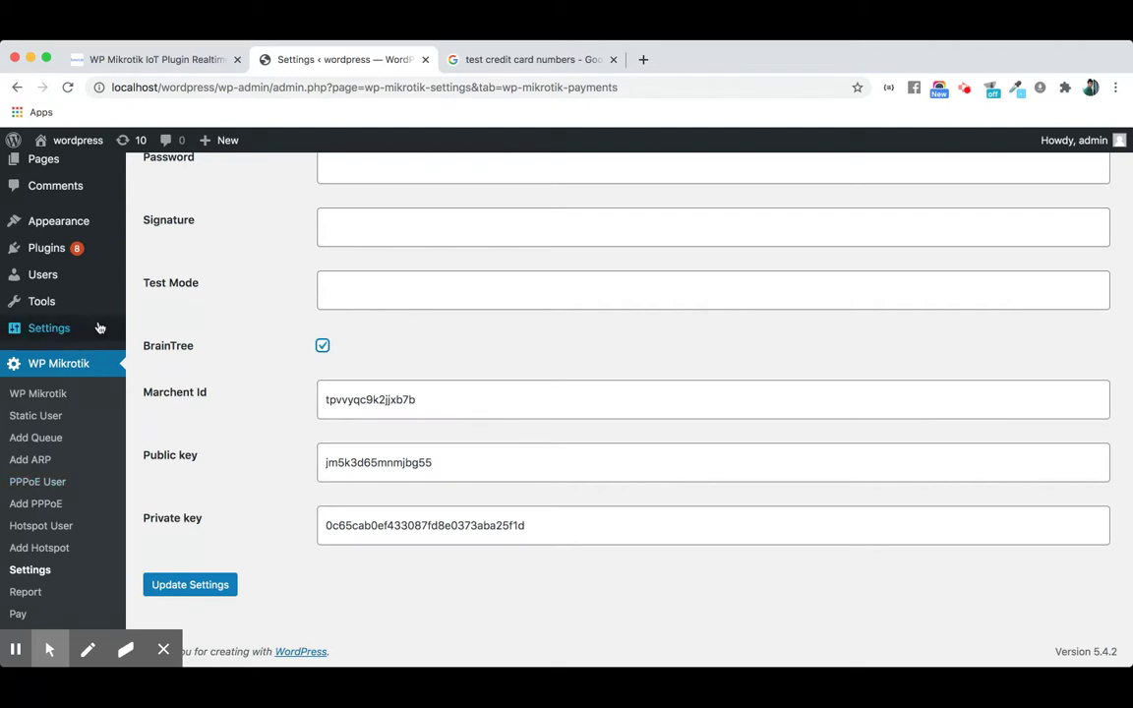
Open the list of all WordPress users to review the existing accounts and their roles.
{"action": "mouse_move", "coordinate": [115, 287]}
{"action": "scroll", "coordinate": [115, 287], "scroll_direction": "up", "scroll_amount": 5}
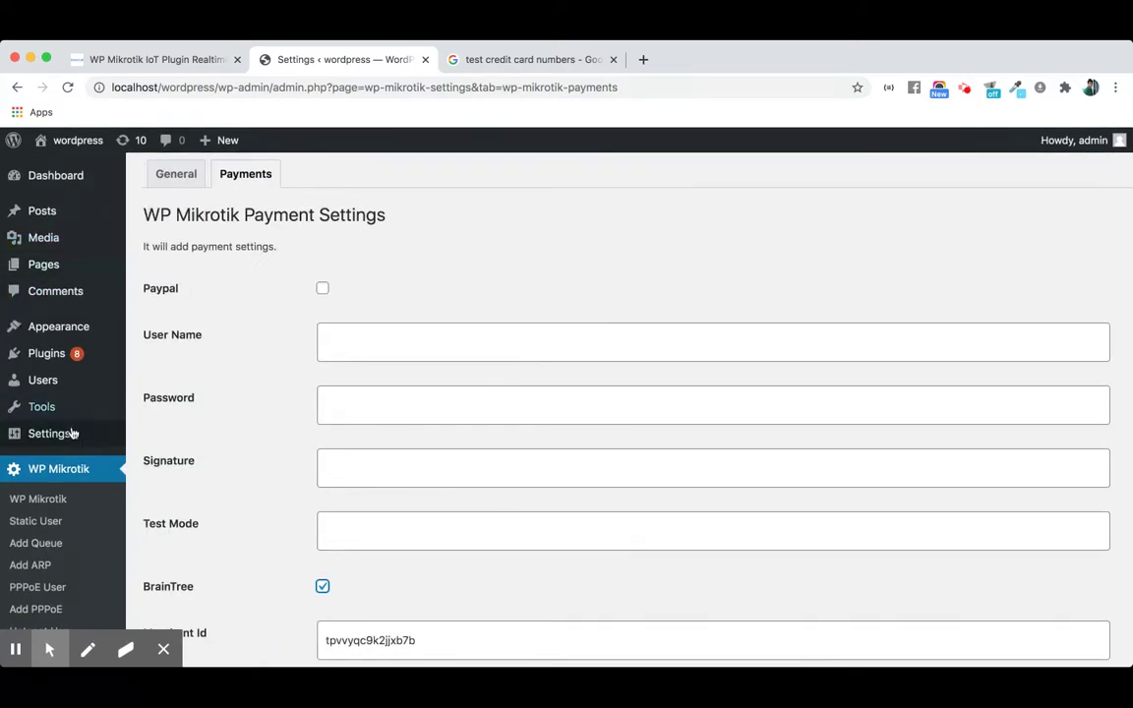
{"action": "mouse_move", "coordinate": [72, 383]}
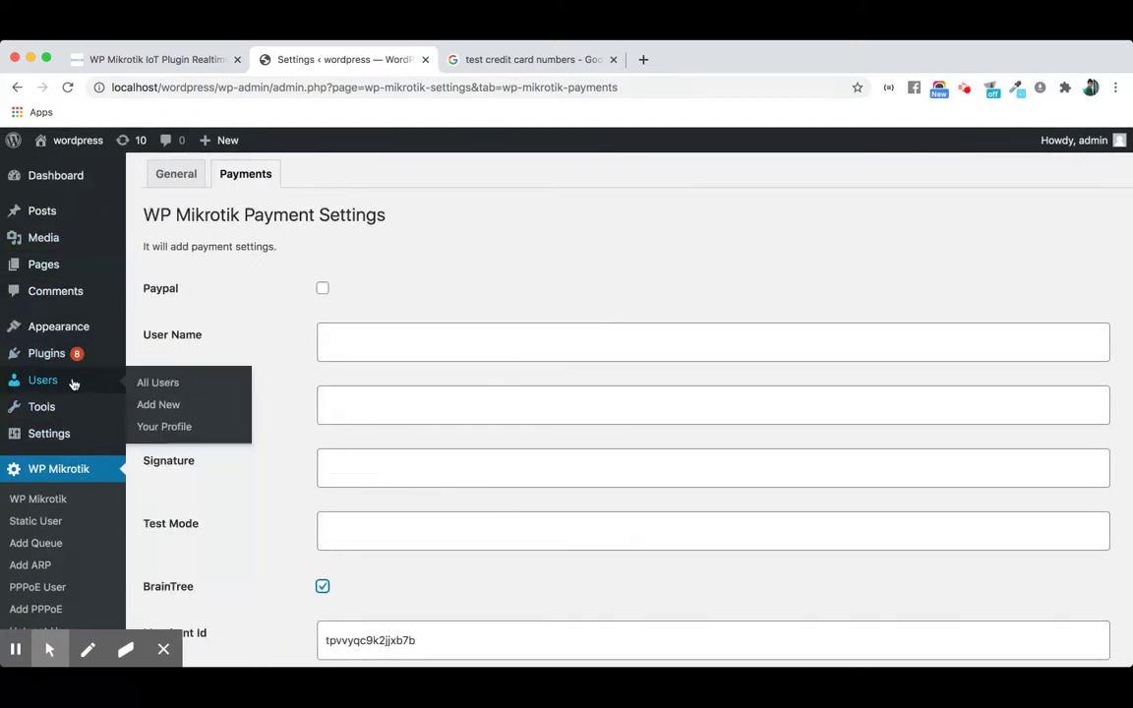
{"action": "left_click", "coordinate": [153, 385]}
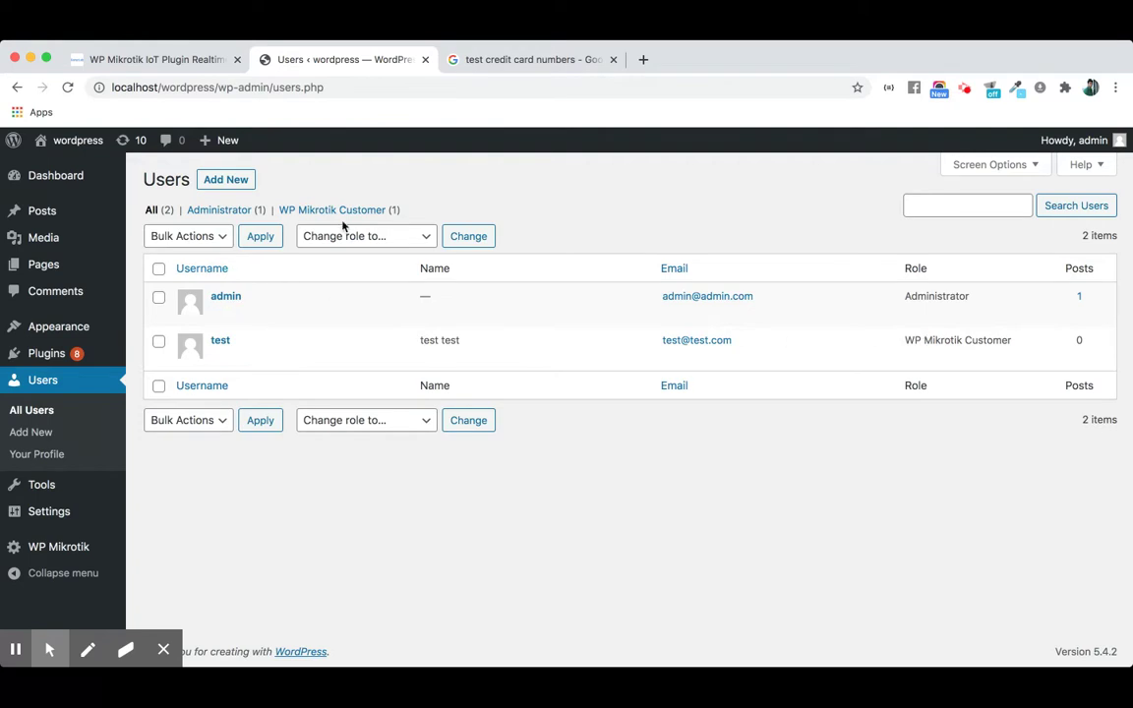
Open a blank new-user form and choose WP Mikrotik Customer as the role.
{"action": "left_click", "coordinate": [227, 182]}
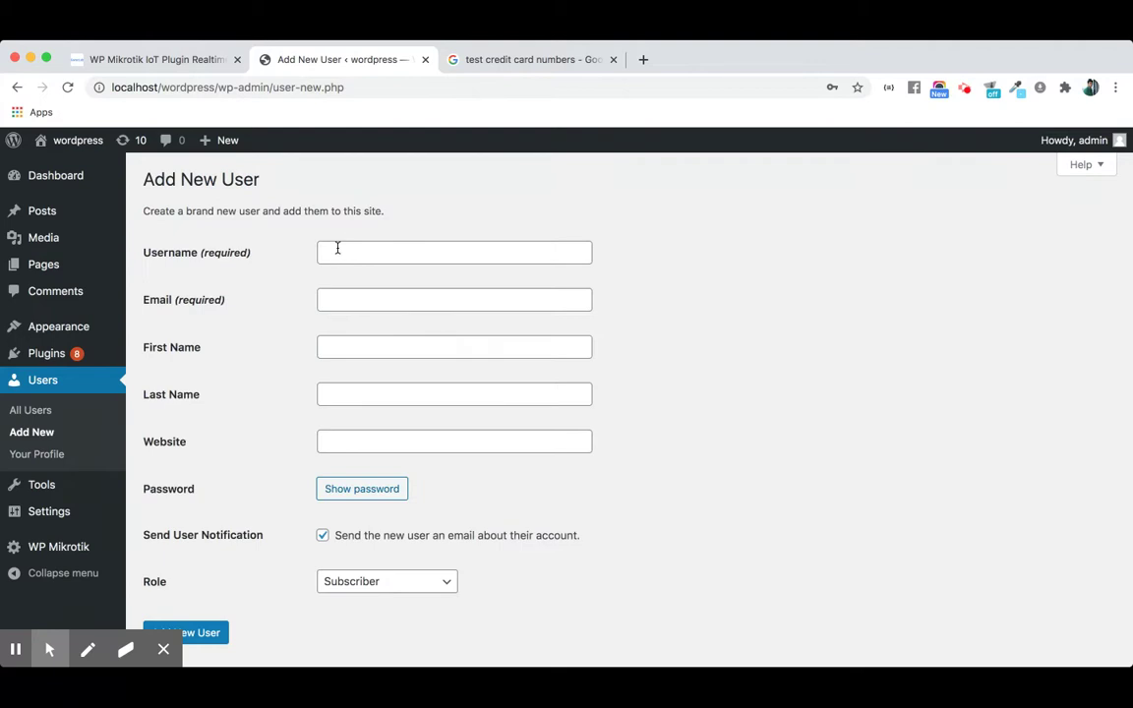
{"action": "left_click", "coordinate": [350, 254]}
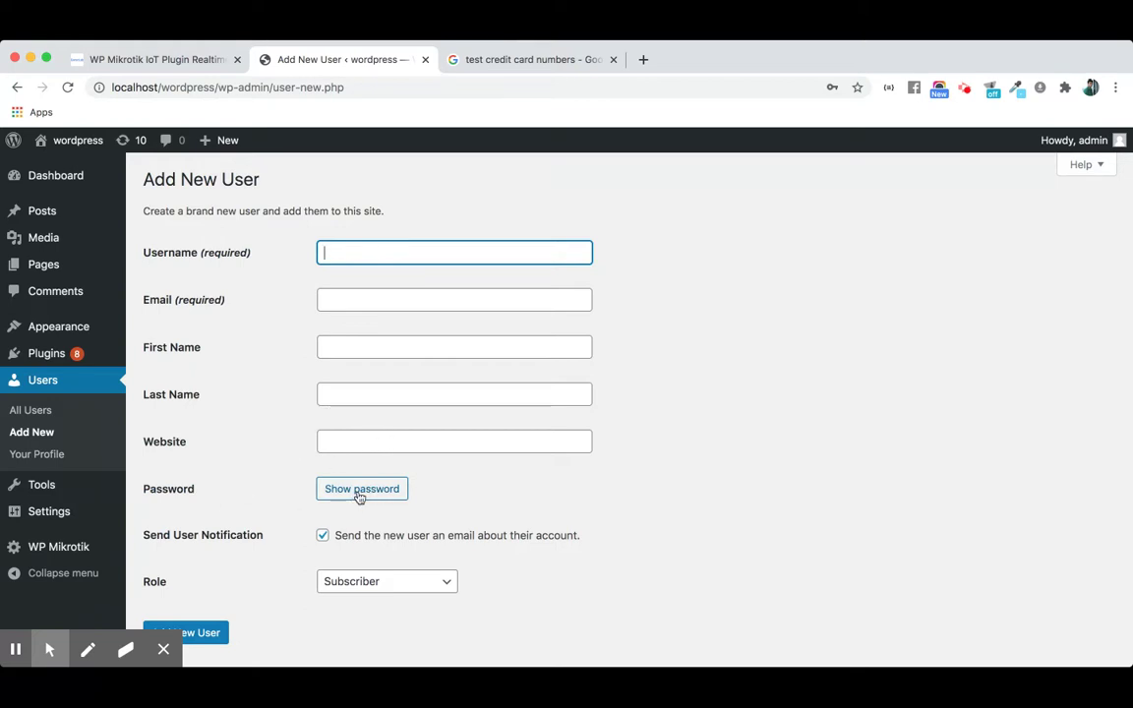
{"action": "scroll", "coordinate": [233, 528], "scroll_direction": "down", "scroll_amount": 1}
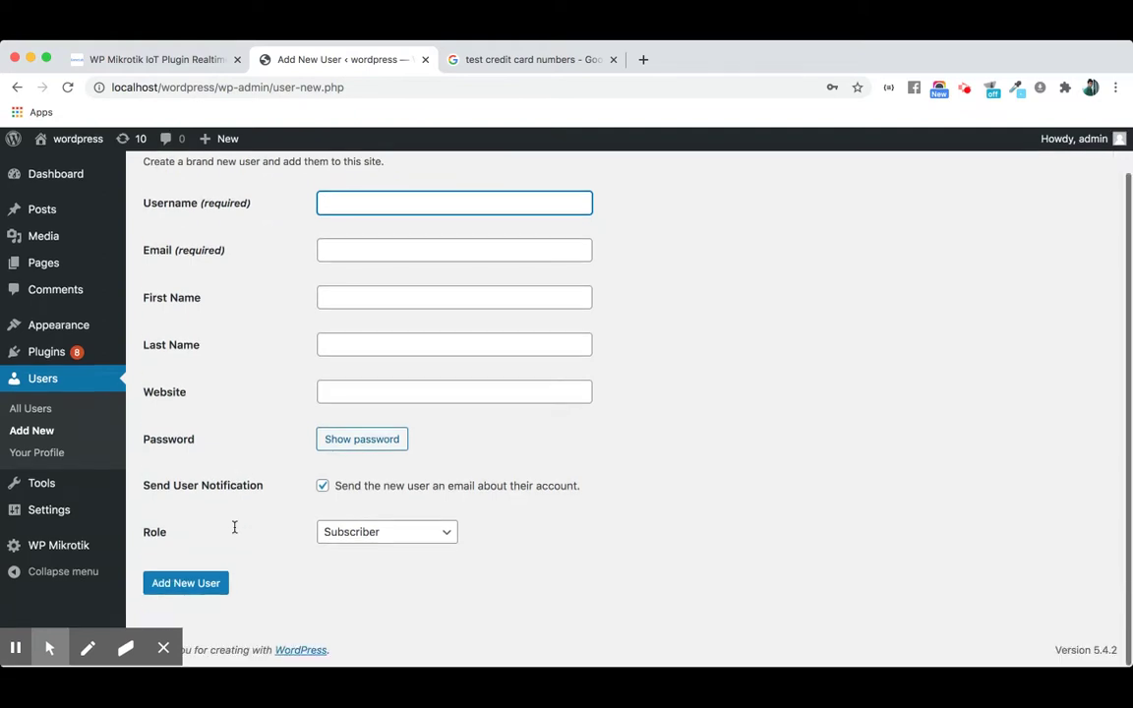
{"action": "left_click", "coordinate": [349, 538]}
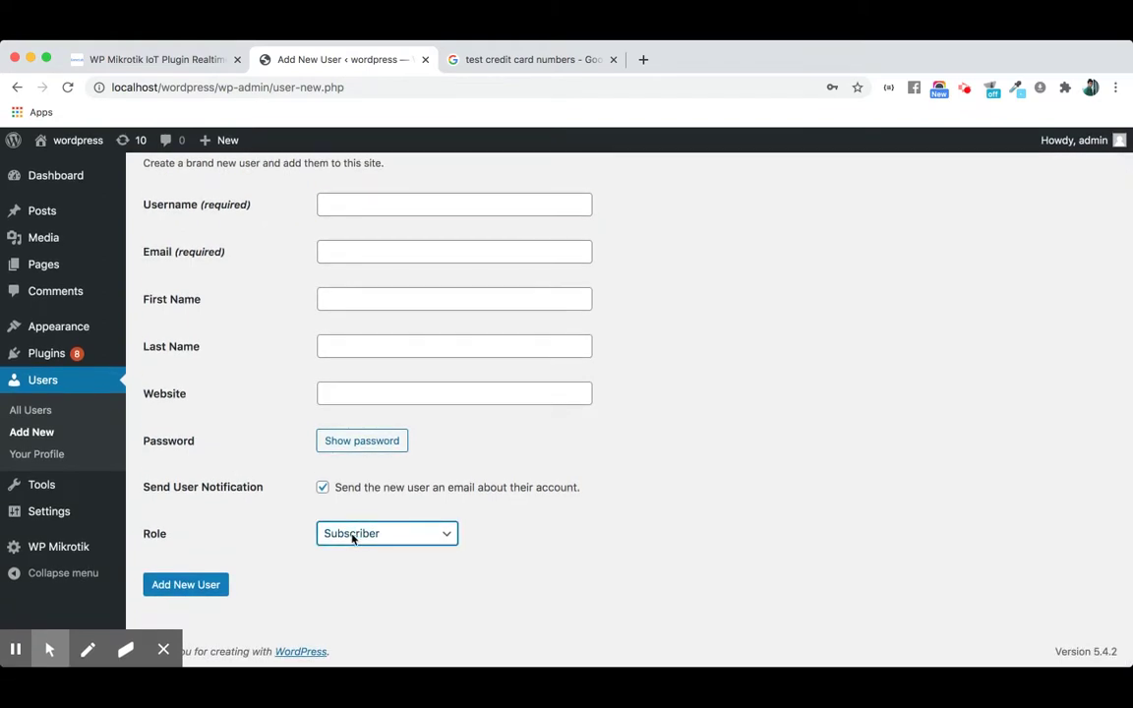
{"action": "left_click", "coordinate": [385, 491]}
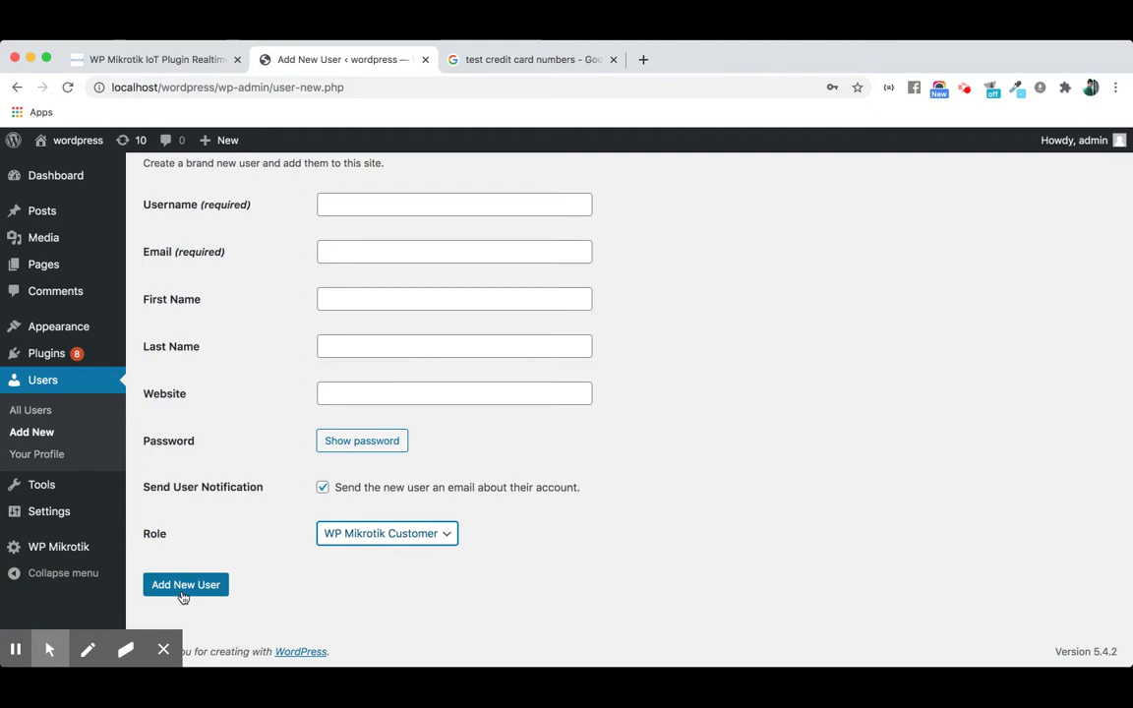
{"action": "left_click", "coordinate": [736, 302]}
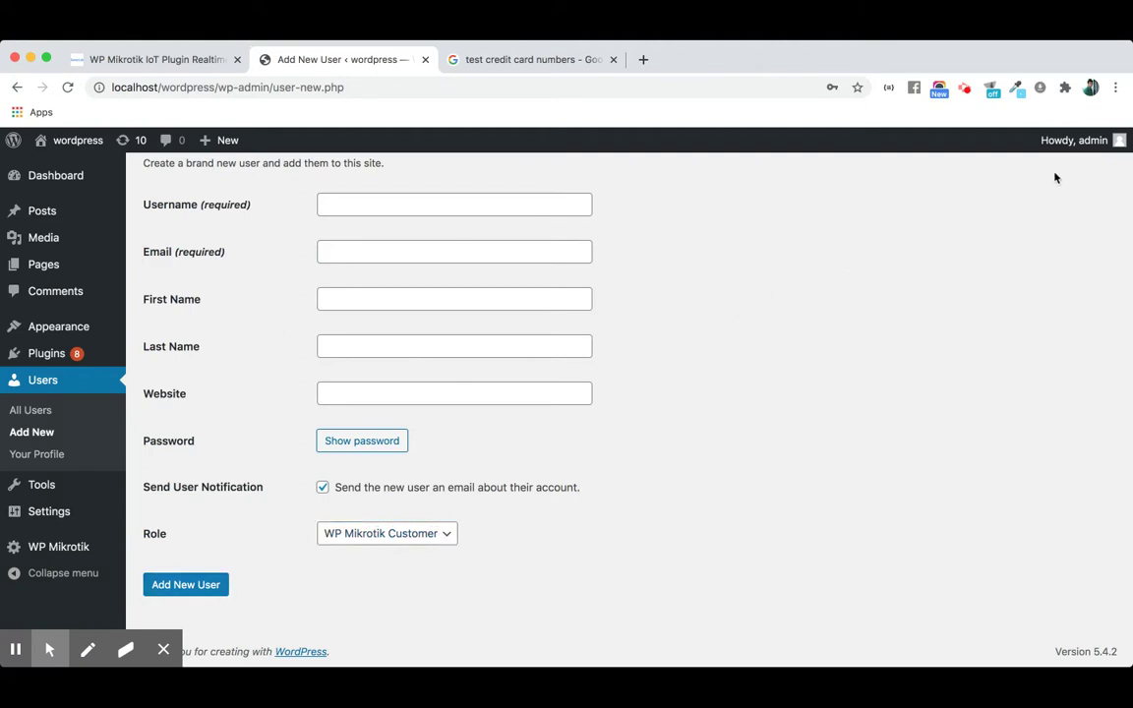
Log out of the admin account and log in with the username test.
{"action": "mouse_move", "coordinate": [1093, 143]}
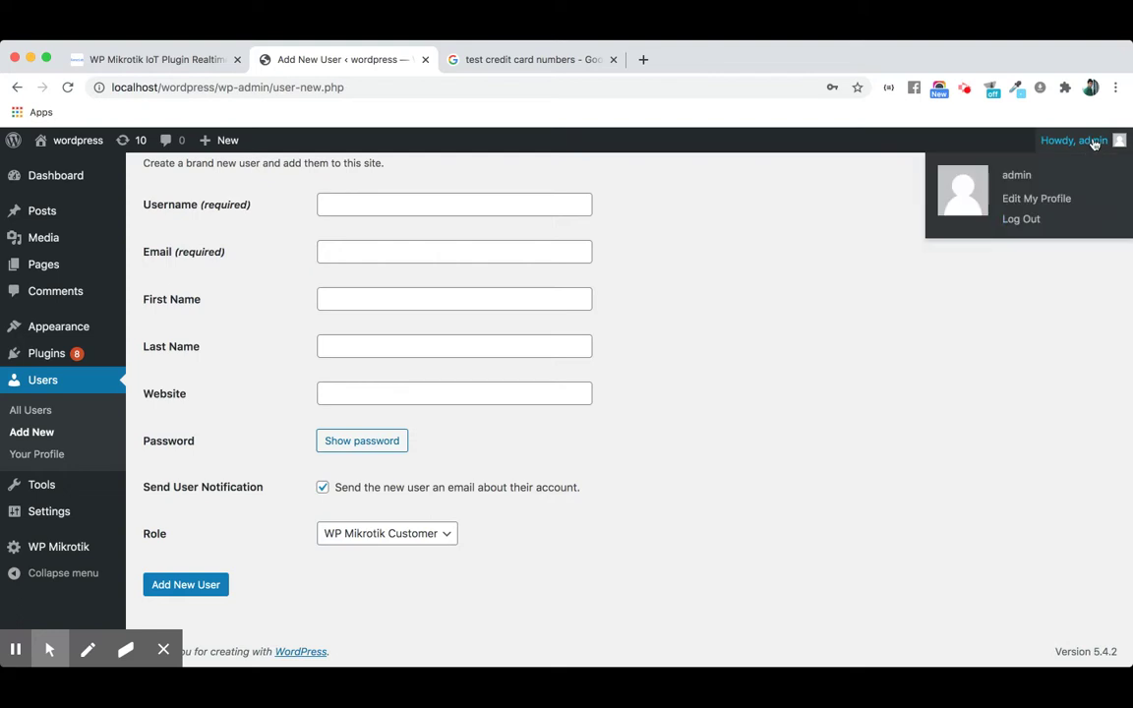
{"action": "left_click", "coordinate": [1035, 218]}
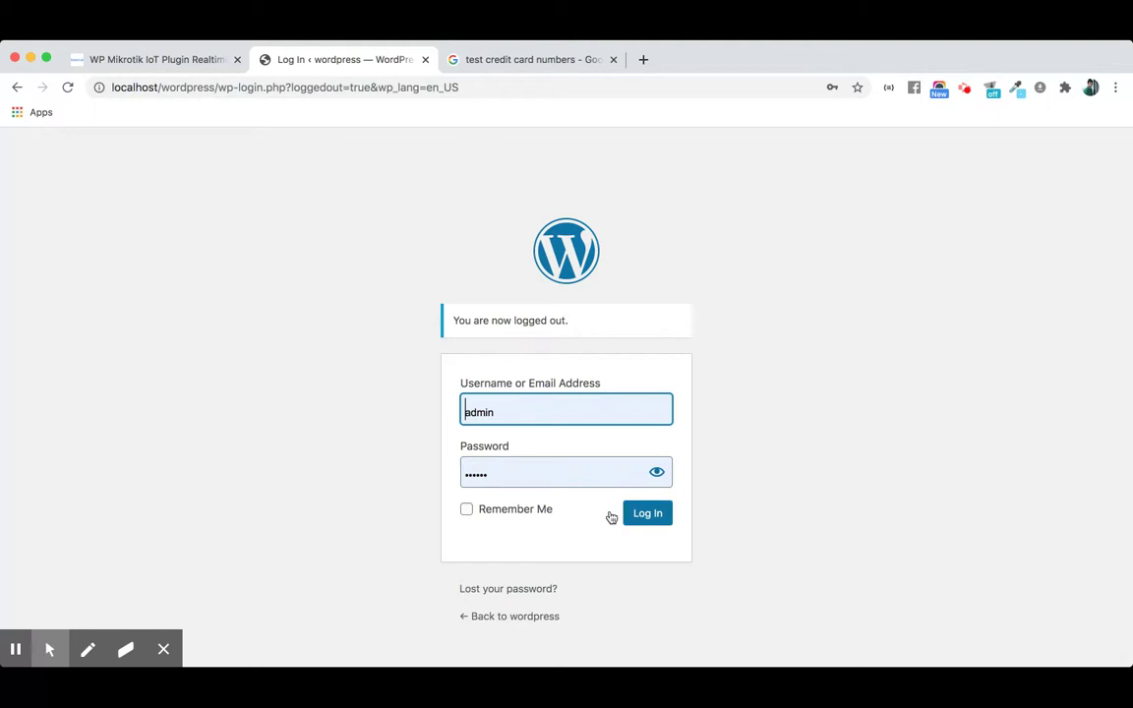
{"action": "double_click", "coordinate": [476, 409]}
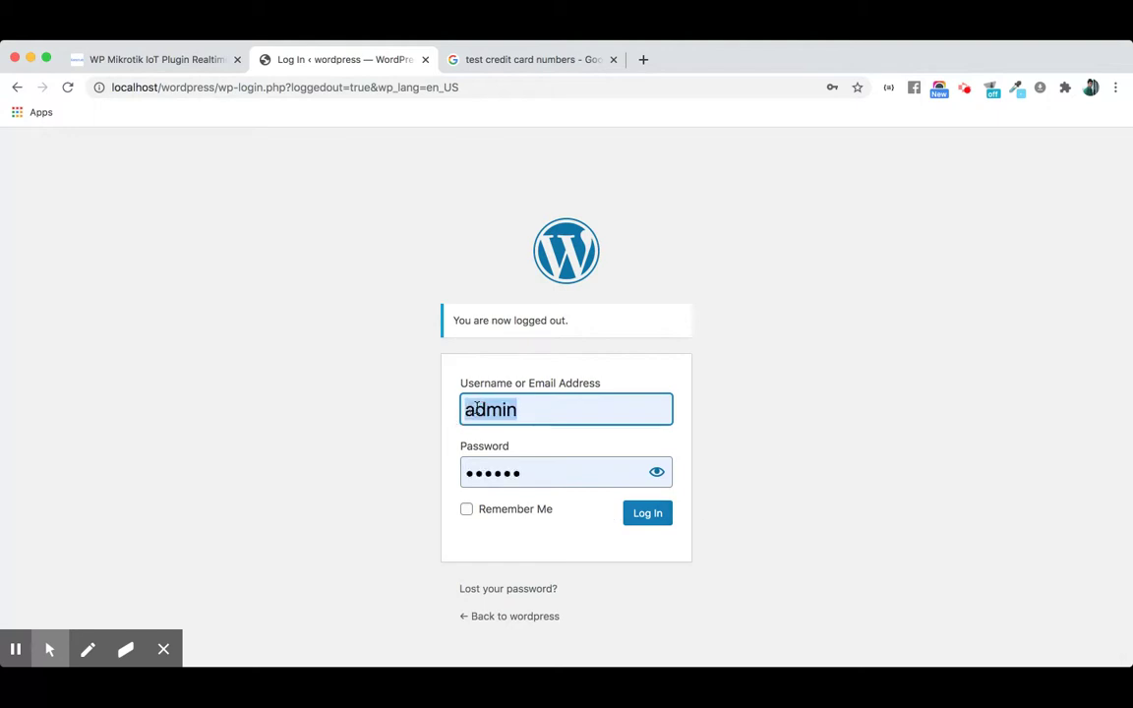
{"action": "type", "text": "test"}
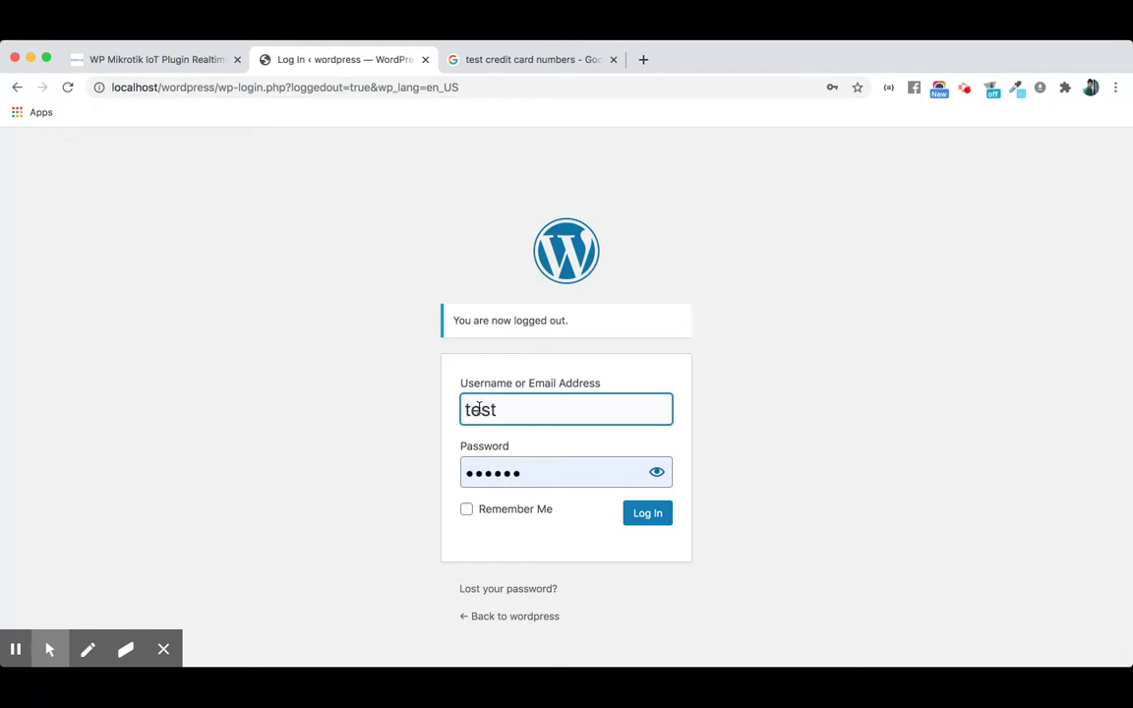
{"action": "left_click", "coordinate": [647, 512]}
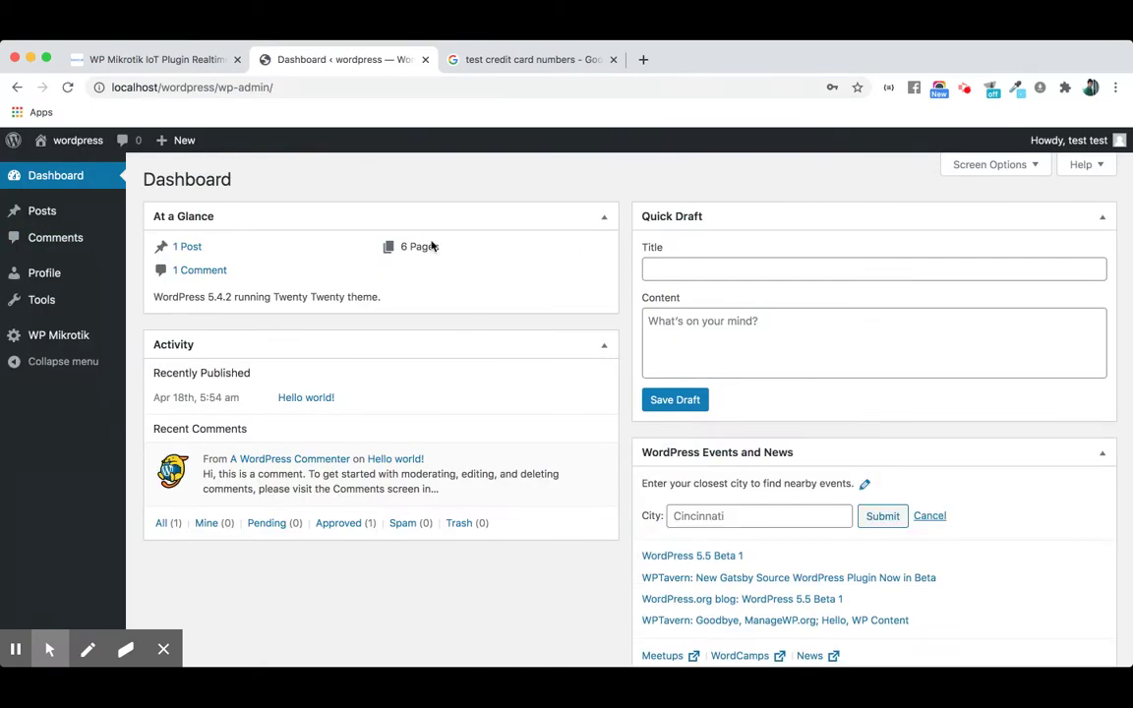
Open the WP Mikrotik Pay form and enter an amount of 43 with the currency usd.
{"action": "mouse_move", "coordinate": [63, 338]}
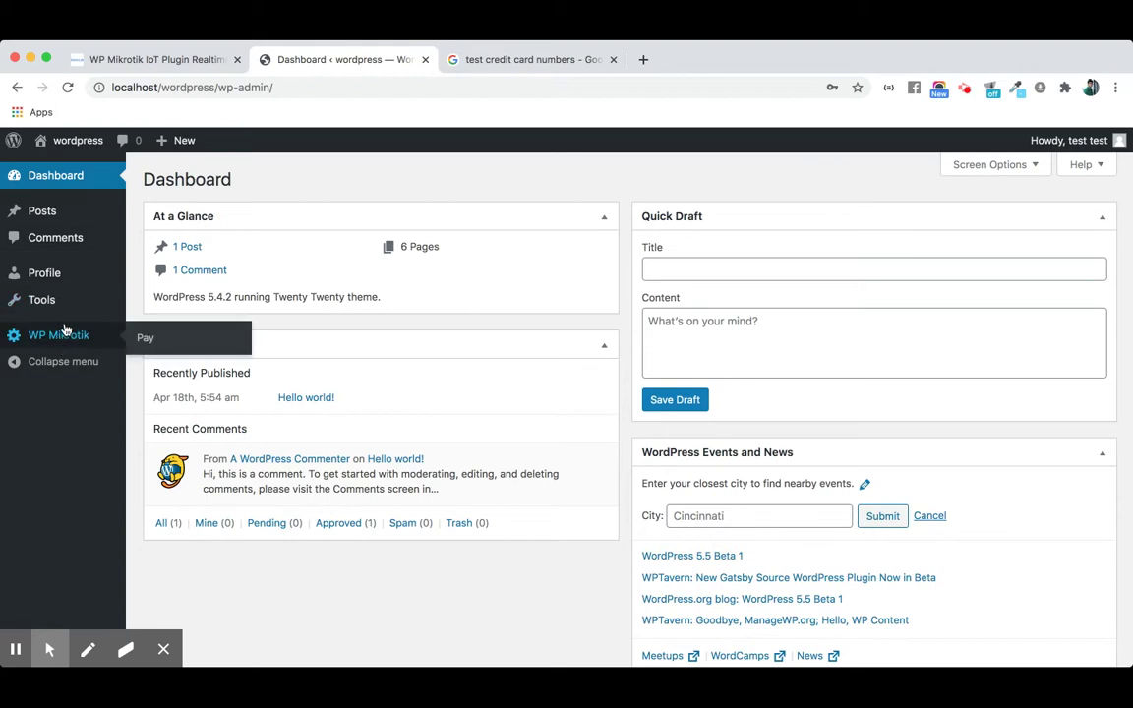
{"action": "left_click", "coordinate": [147, 338]}
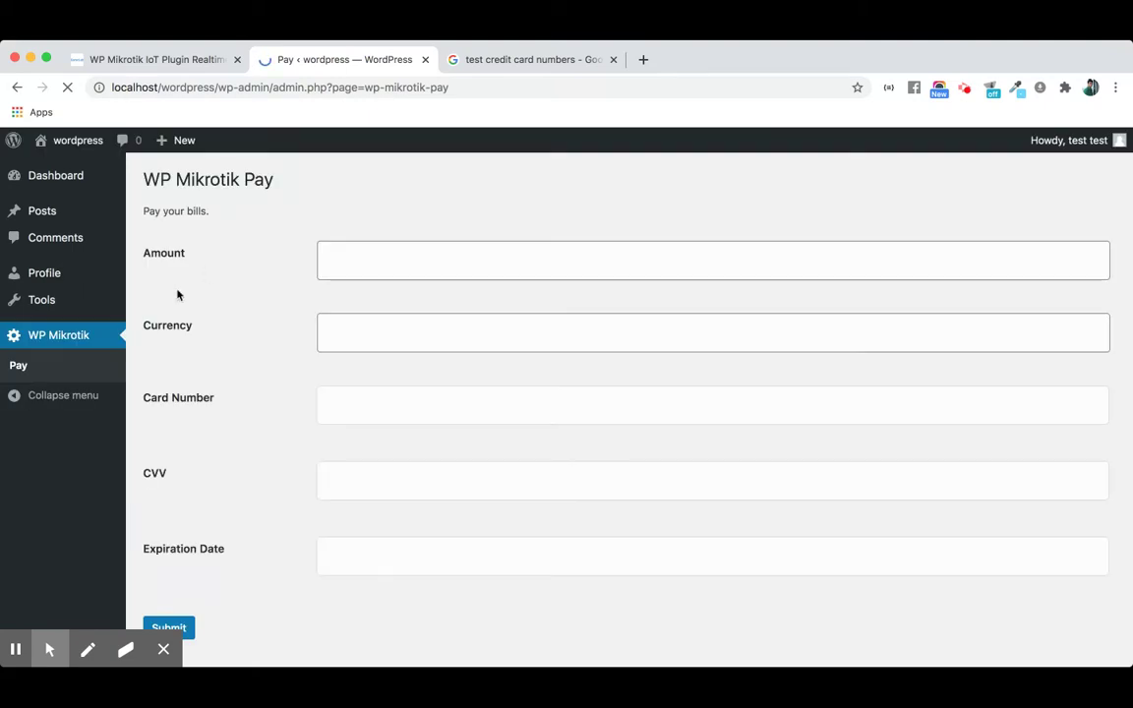
{"action": "left_click", "coordinate": [362, 258]}
{"action": "type", "text": "43"}
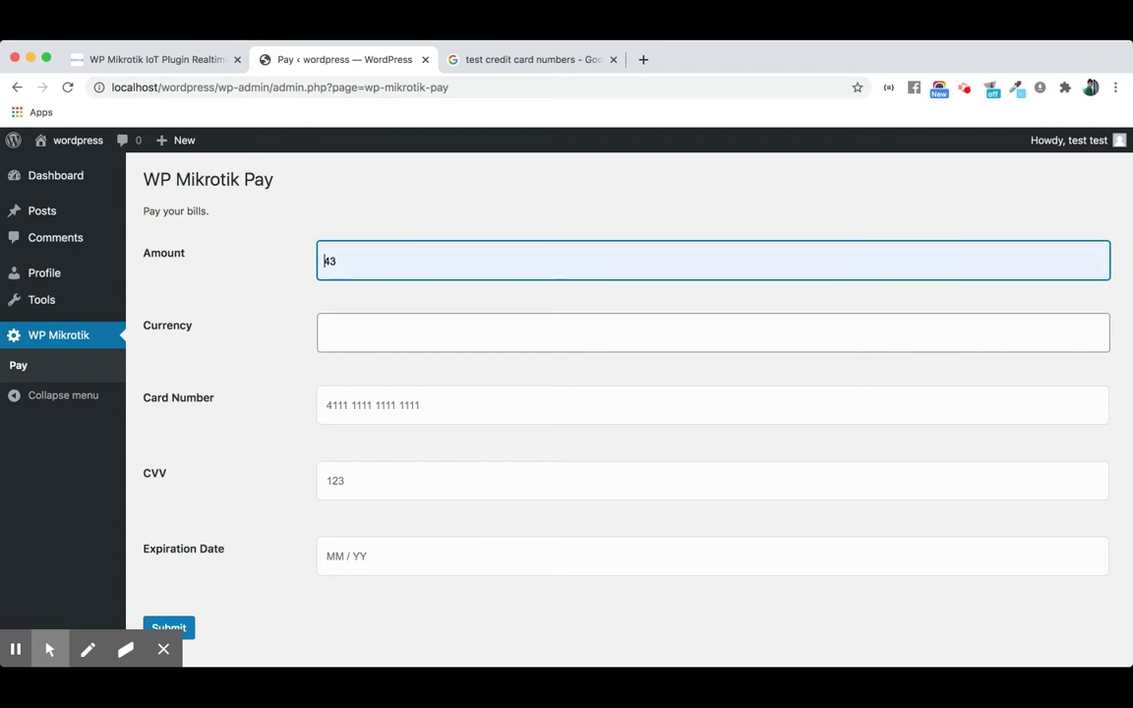
{"action": "left_click", "coordinate": [339, 339]}
{"action": "type", "text": "usd"}
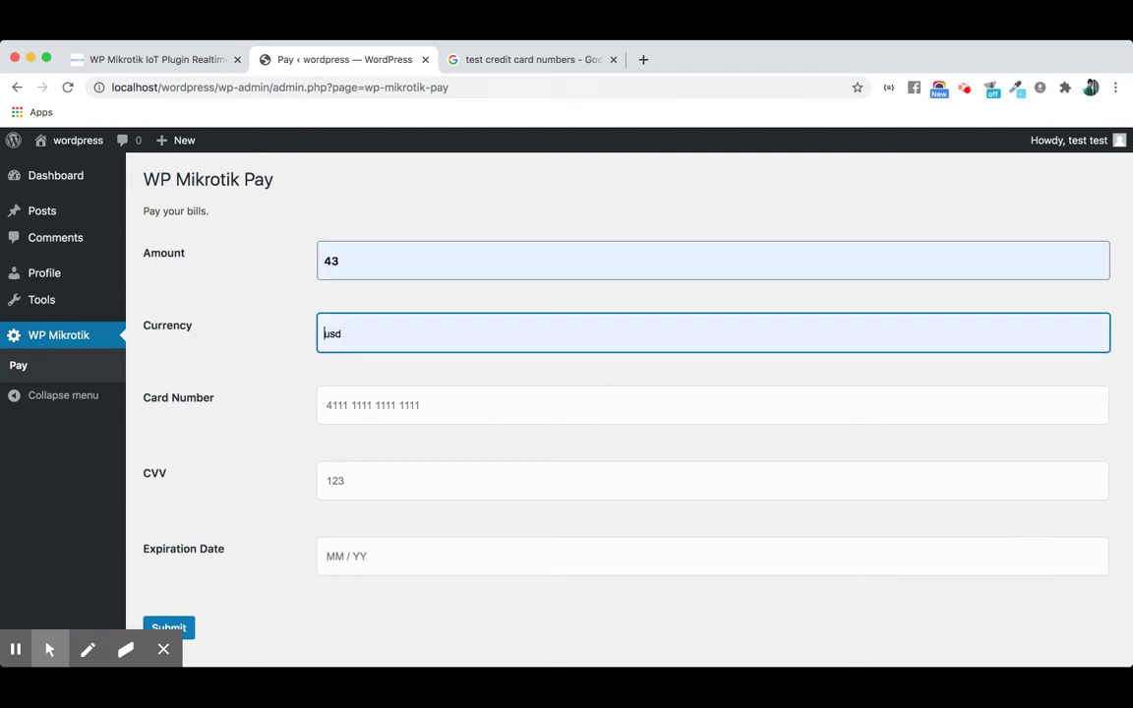
Fill in the payment form's card number with the test MasterCard number, then its CVV and expiration date.
{"action": "left_click", "coordinate": [550, 61]}
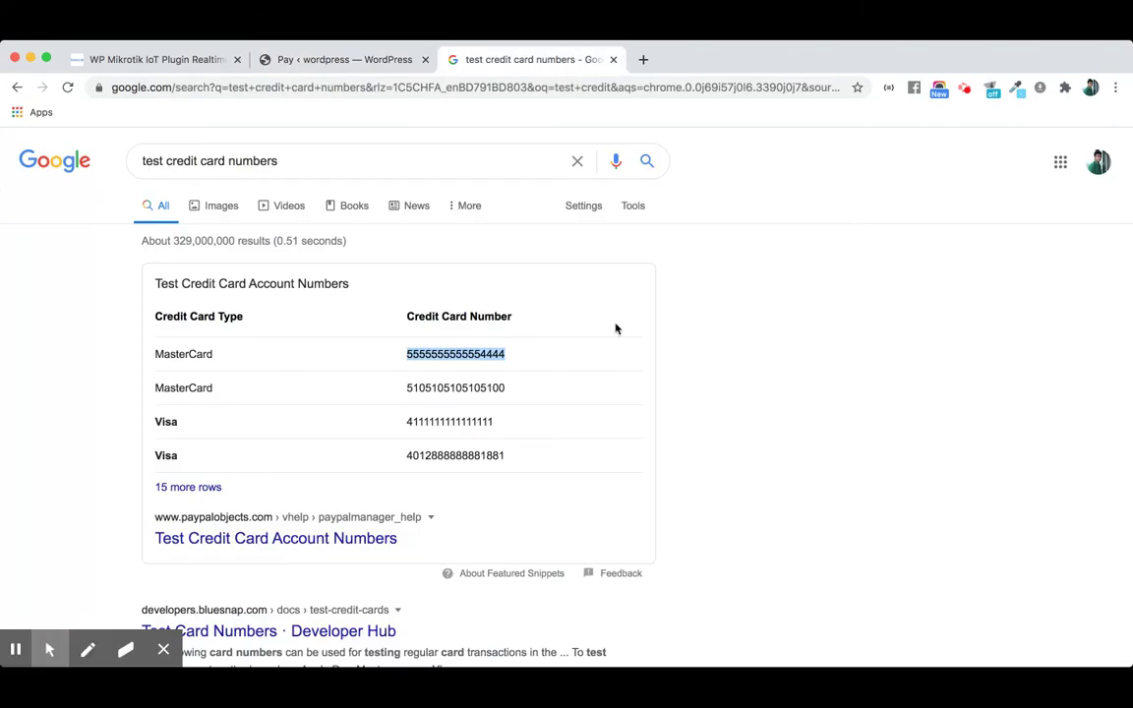
{"action": "left_click", "coordinate": [308, 67]}
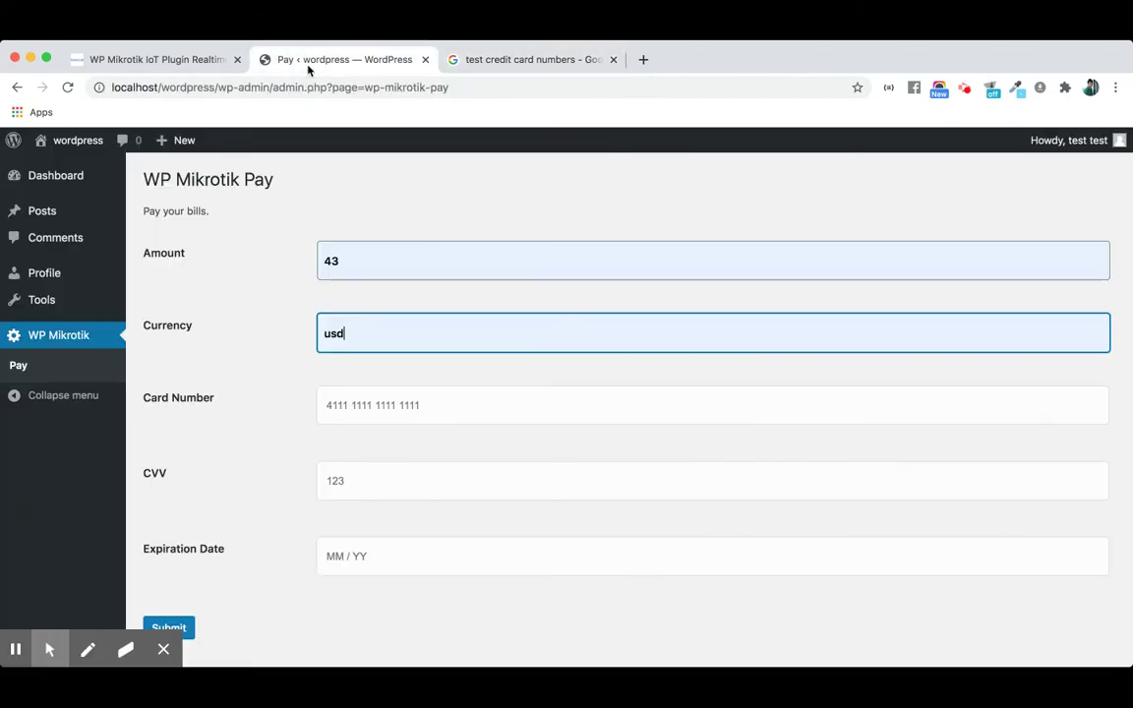
{"action": "left_click", "coordinate": [343, 404]}
{"action": "key", "text": "super+v"}
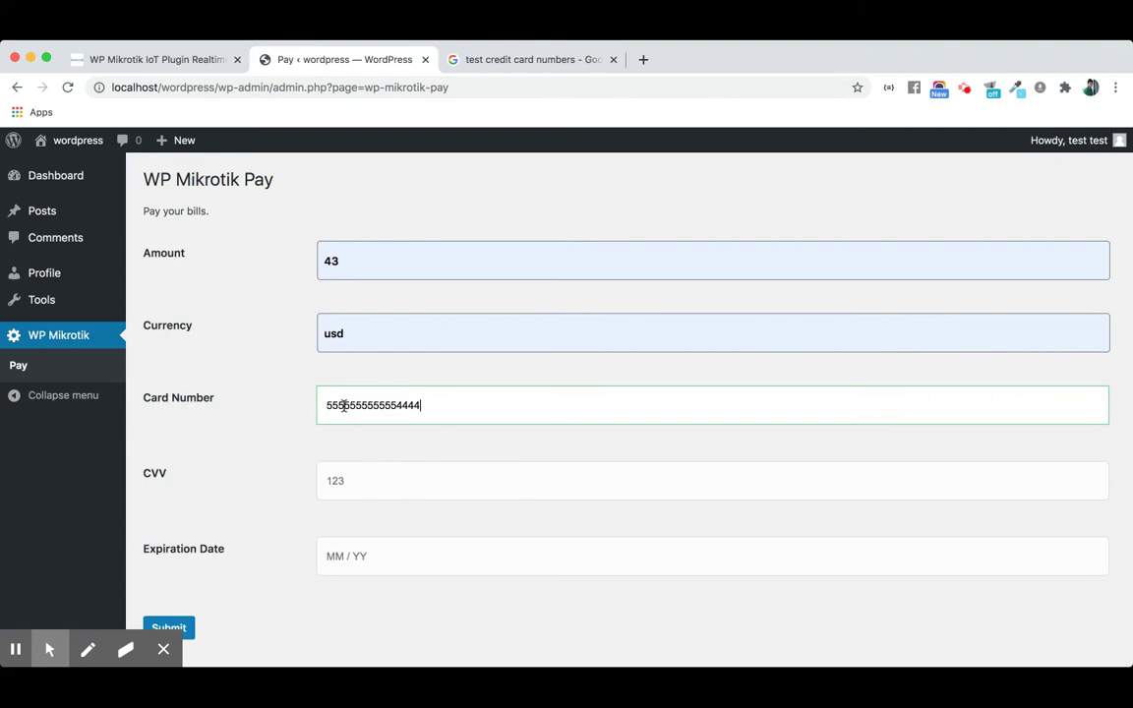
{"action": "left_click", "coordinate": [358, 483]}
{"action": "type", "text": "123"}
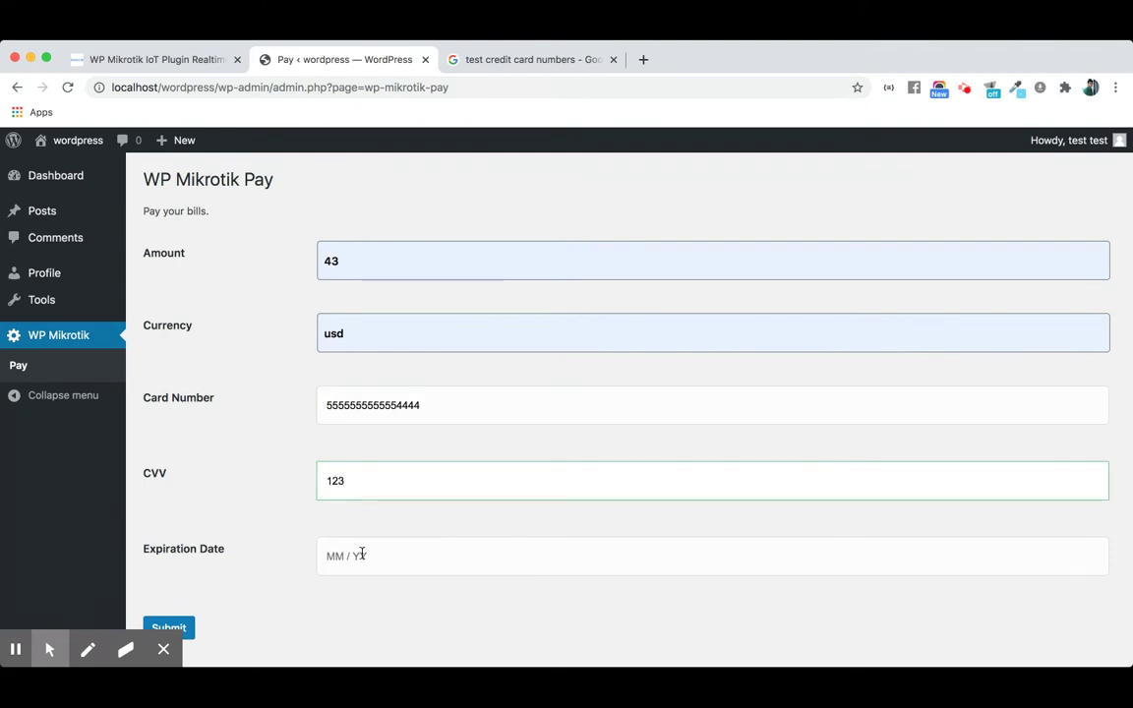
{"action": "left_click", "coordinate": [356, 559]}
{"action": "type", "text": "12/"}
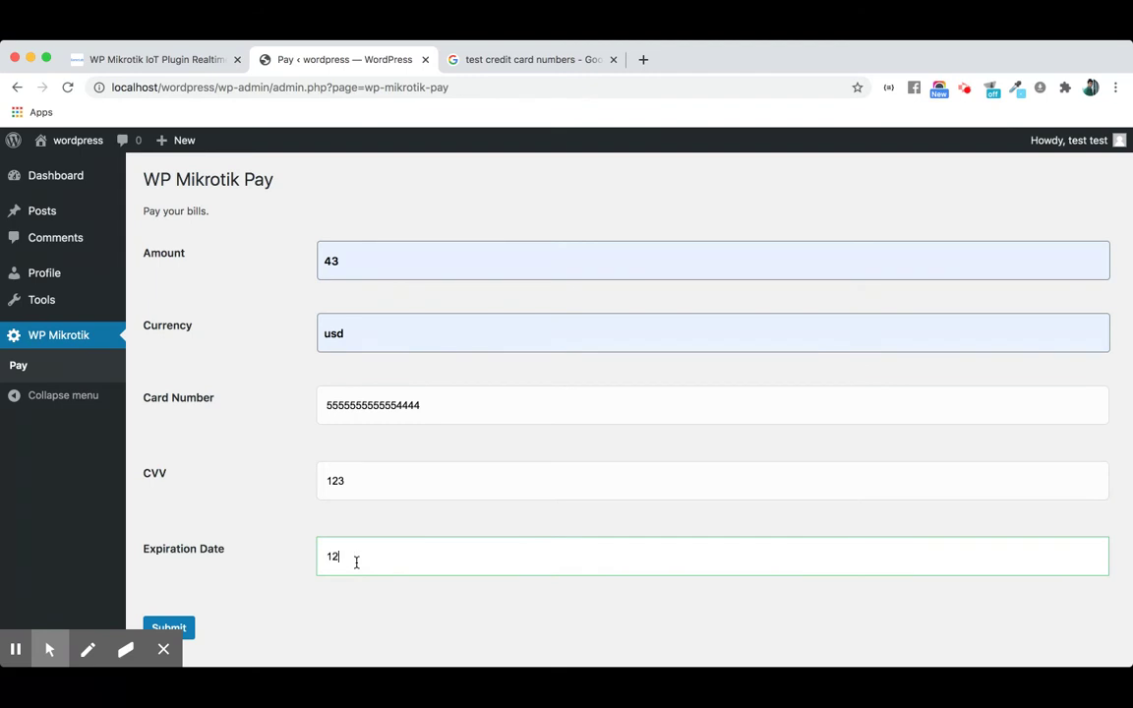
{"action": "type", "text": "23"}
{"action": "scroll", "coordinate": [277, 574], "scroll_direction": "down", "scroll_amount": 1}
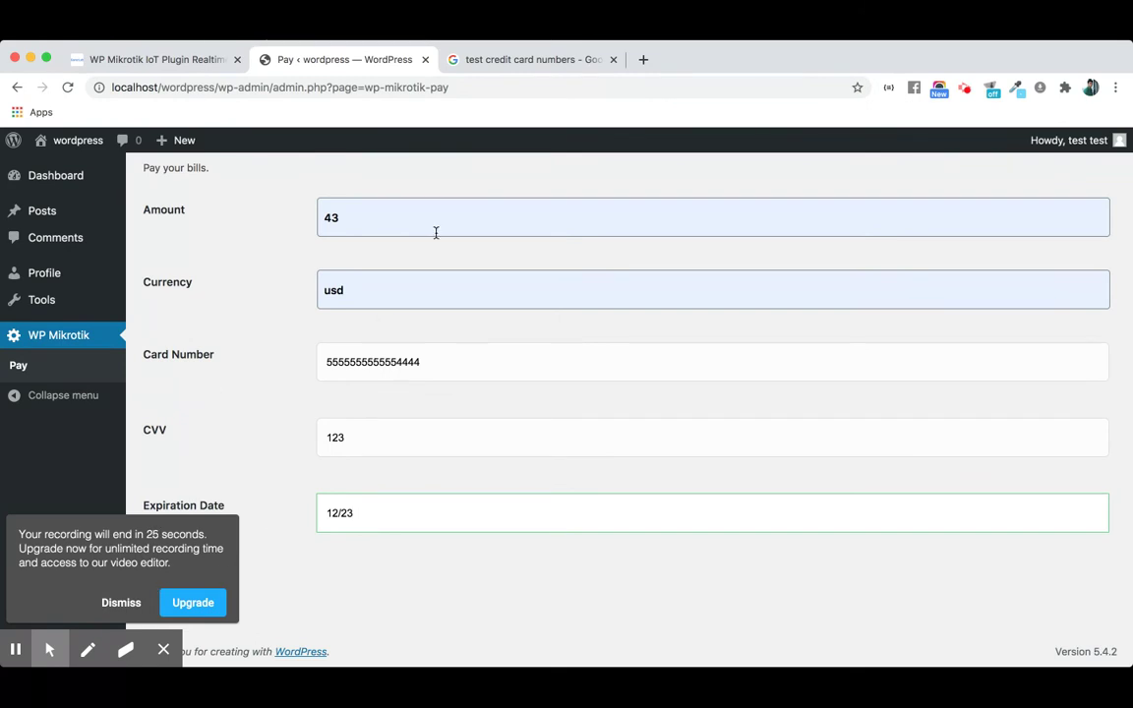
{"action": "scroll", "coordinate": [261, 293], "scroll_direction": "up", "scroll_amount": 1}
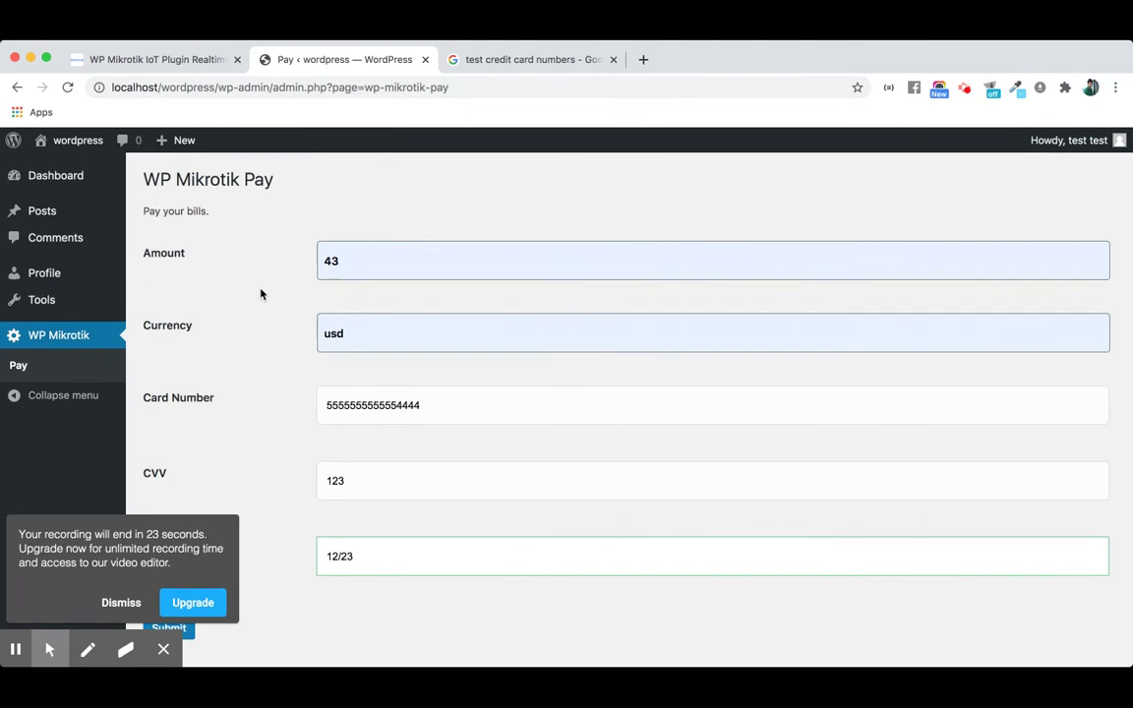